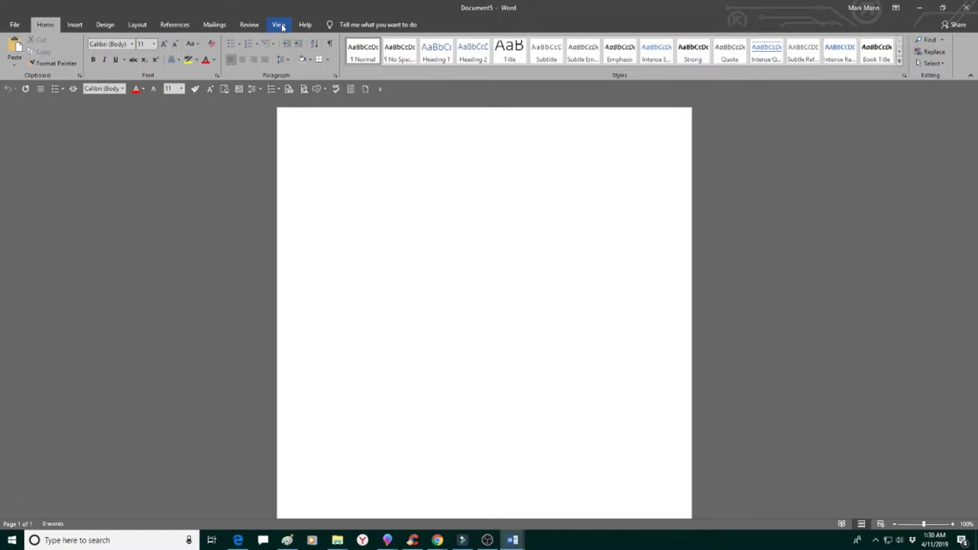
Show the ruler and gridlines for the blank document
click(278, 25)
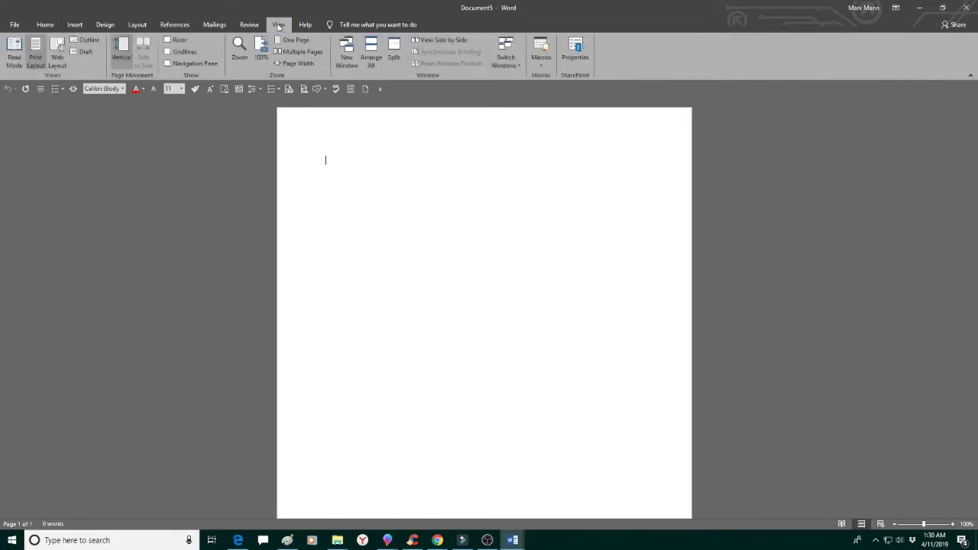
click(166, 39)
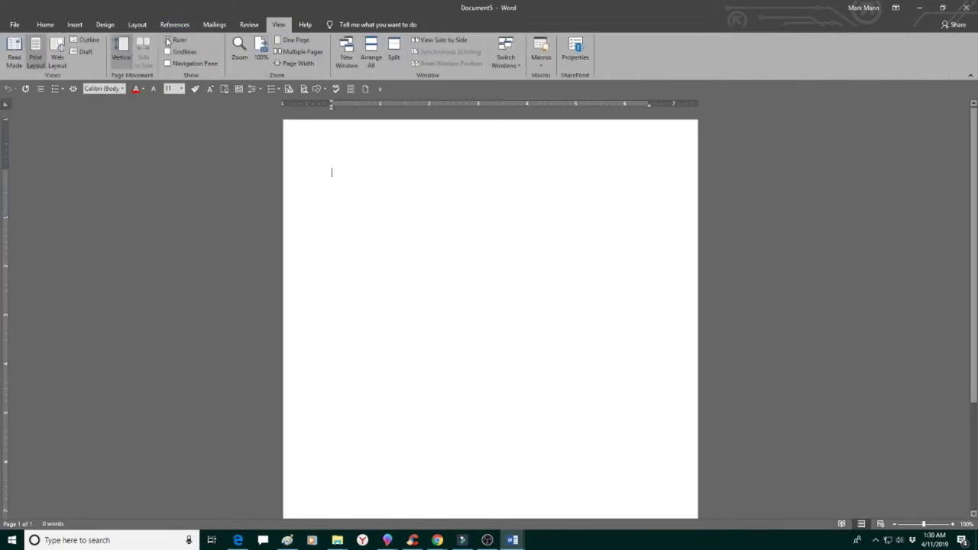
click(168, 52)
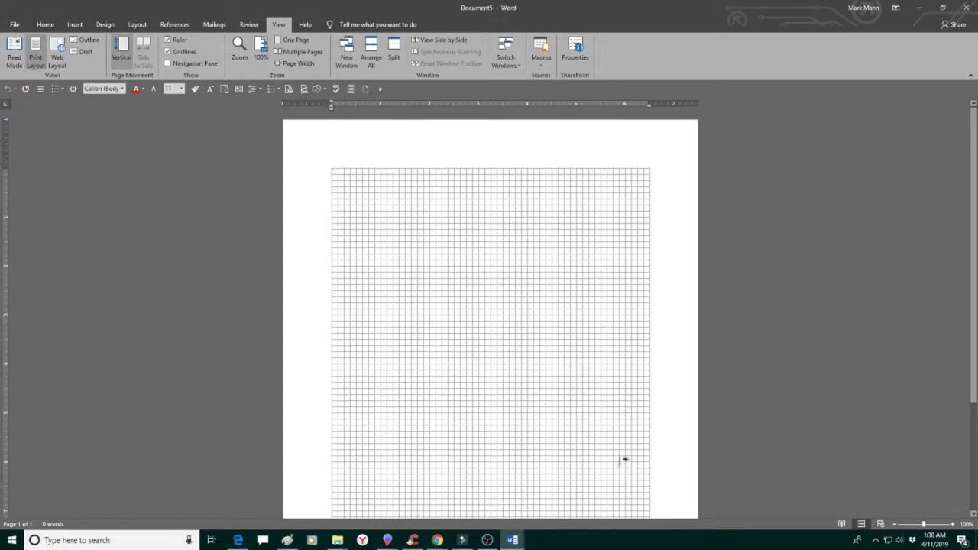
Insert a Simple Text Box from the built-in designs
click(69, 26)
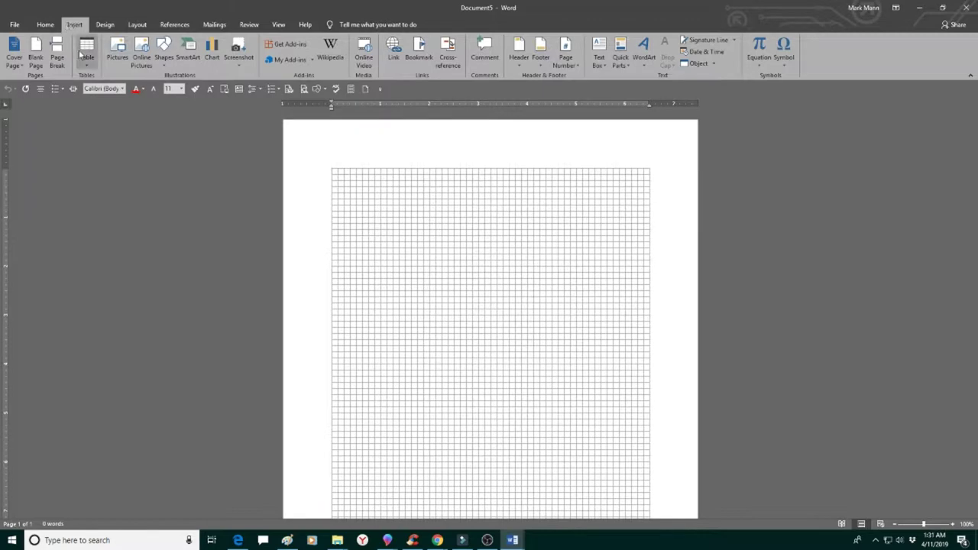
click(599, 61)
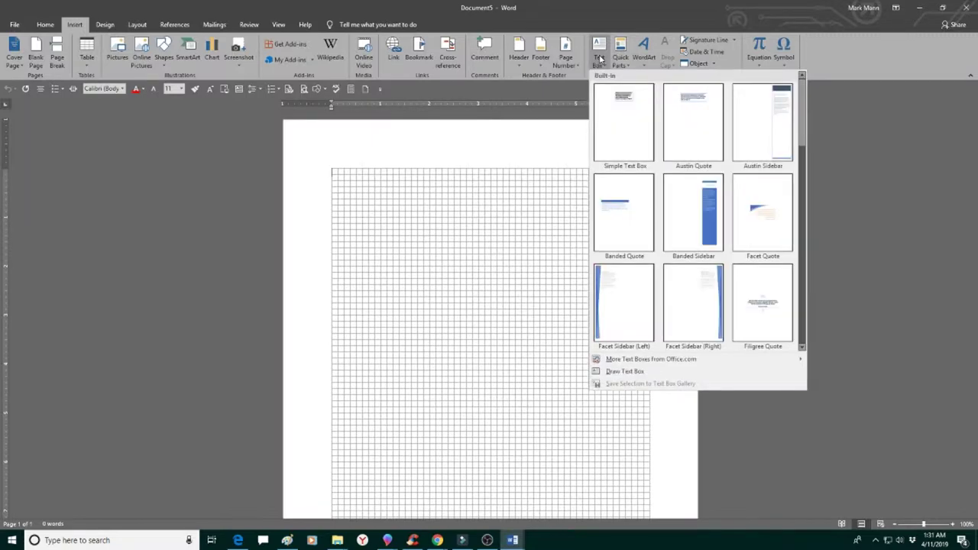
click(624, 122)
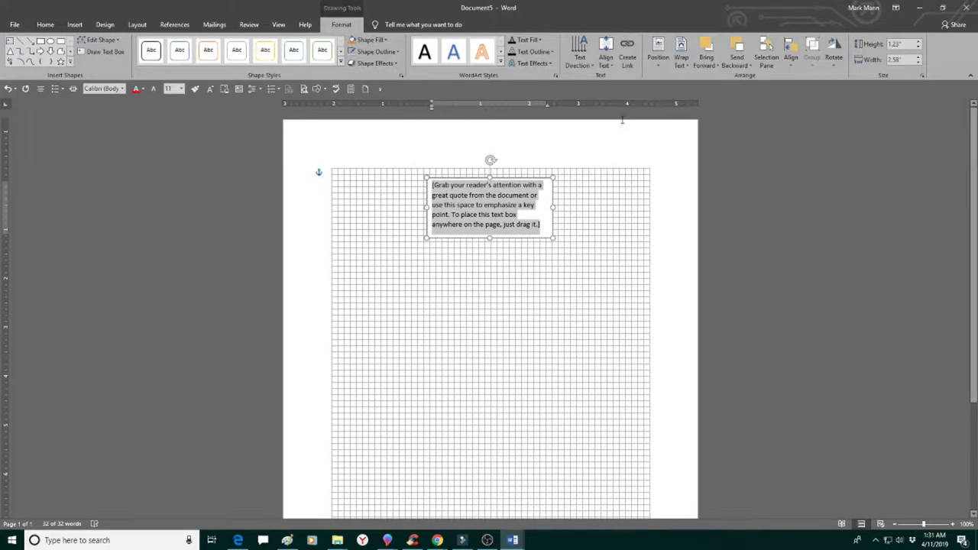
Remove the outline from the text box by setting it to No Outline
click(458, 176)
right_click(458, 176)
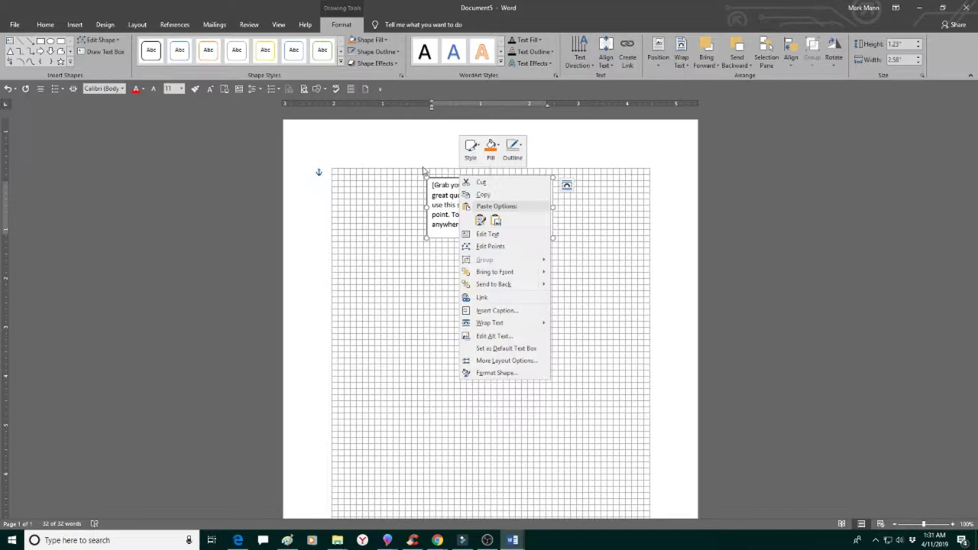
click(515, 156)
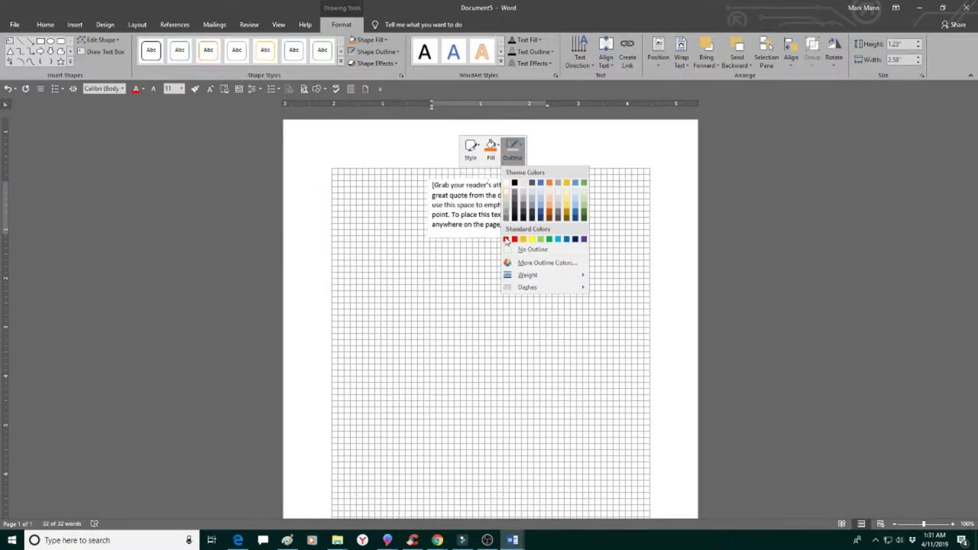
click(506, 251)
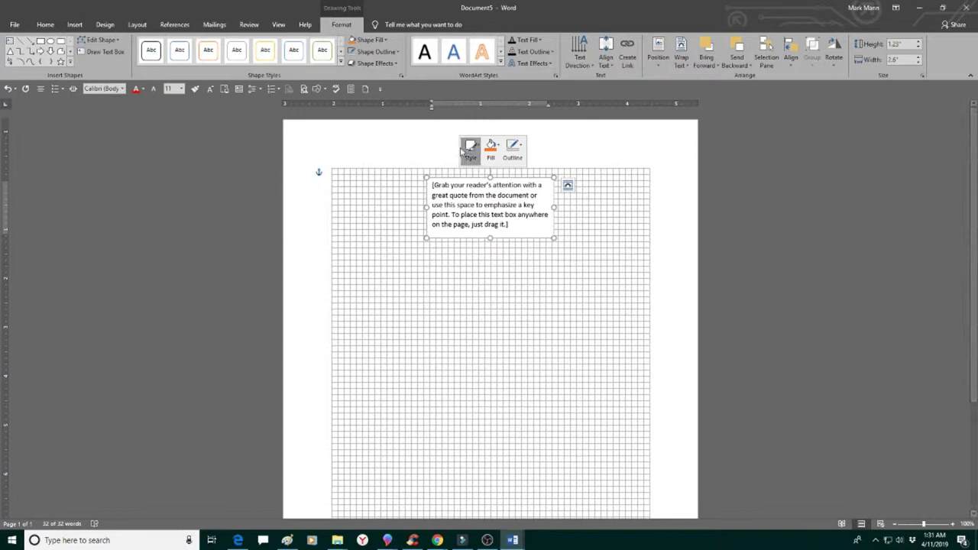
Resize the text box to about 0.88 inches wide so it fills only the page's left margin beside the grid
click(459, 193)
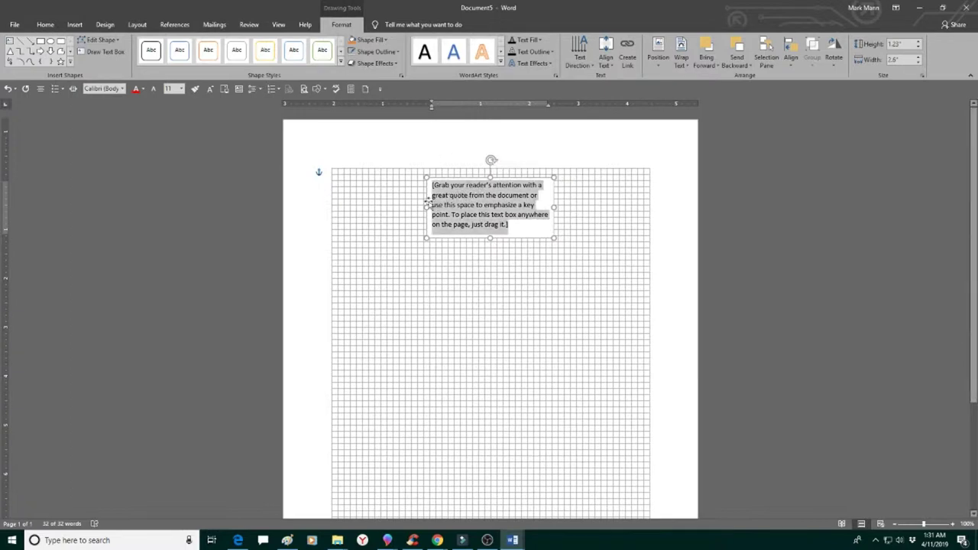
drag(427, 207, 288, 212)
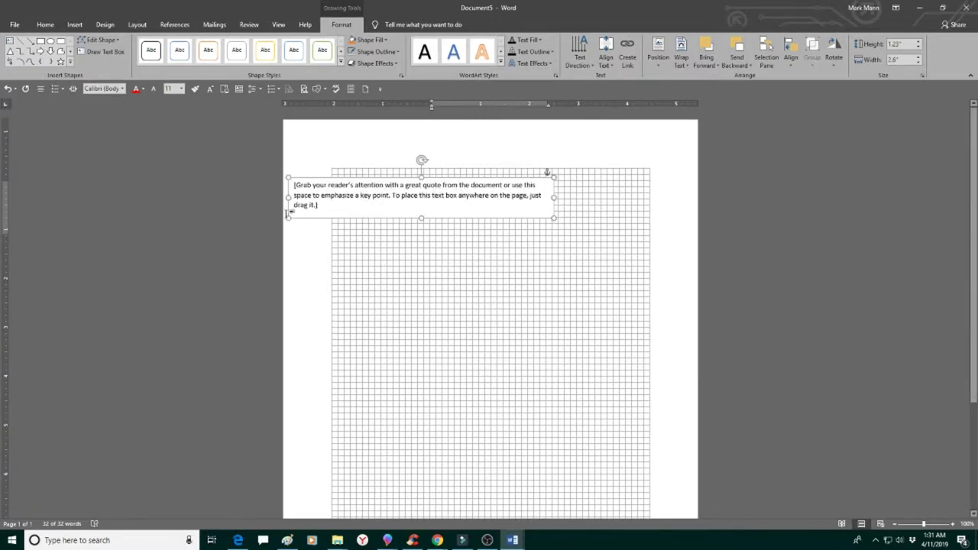
drag(546, 197, 333, 204)
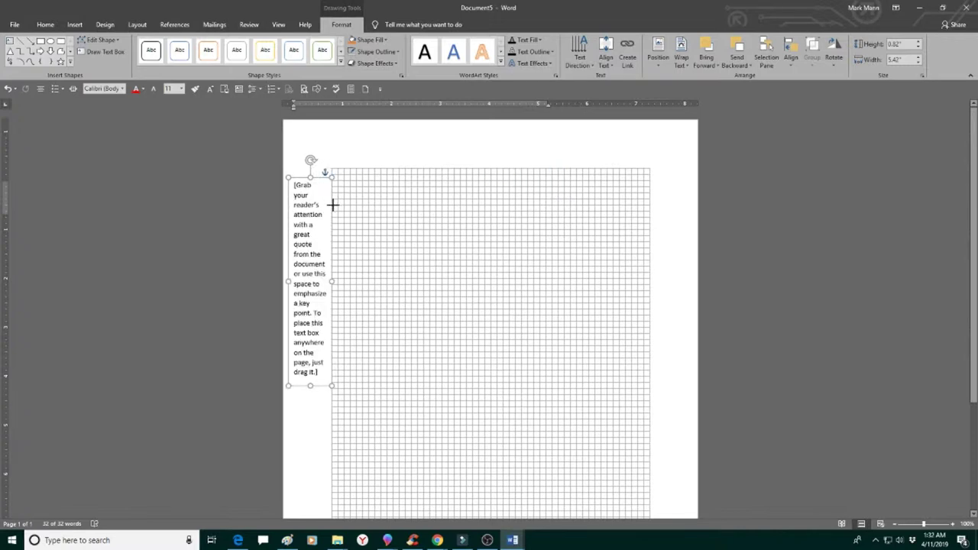
drag(332, 205, 333, 204)
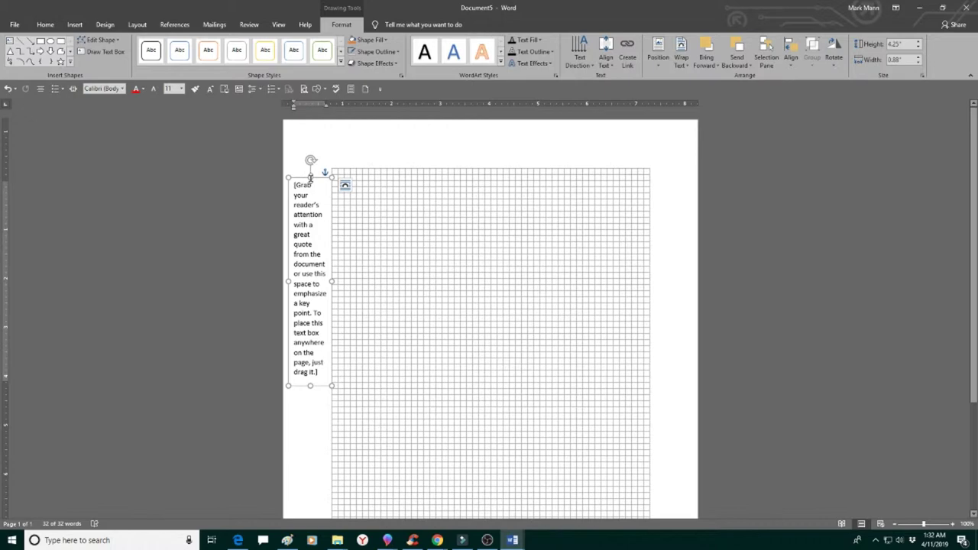
Stretch the text box vertically to about 9 inches, from the grid's upper edge to its lower edge
drag(310, 177, 310, 167)
drag(976, 365, 956, 446)
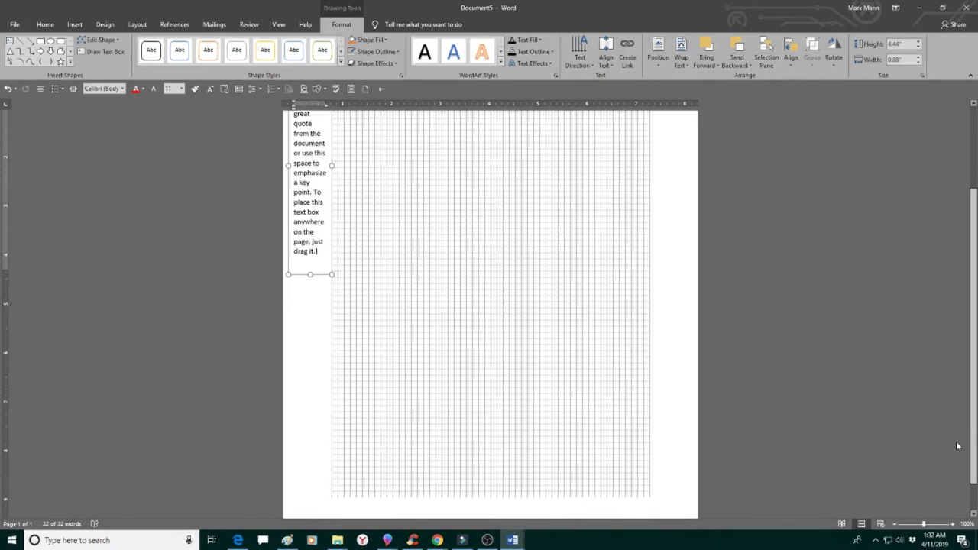
drag(311, 273, 311, 496)
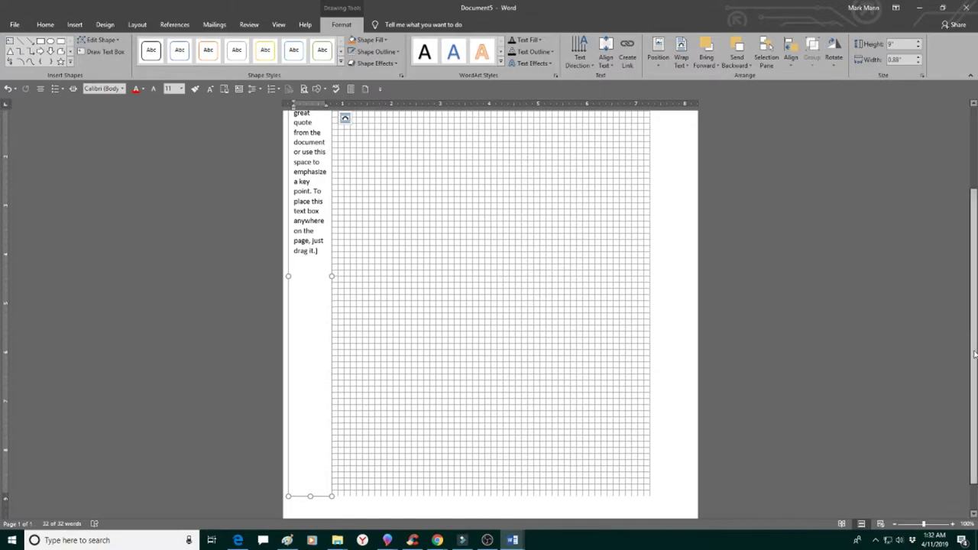
scroll(960, 294, up, 2)
scroll(961, 294, up, 1)
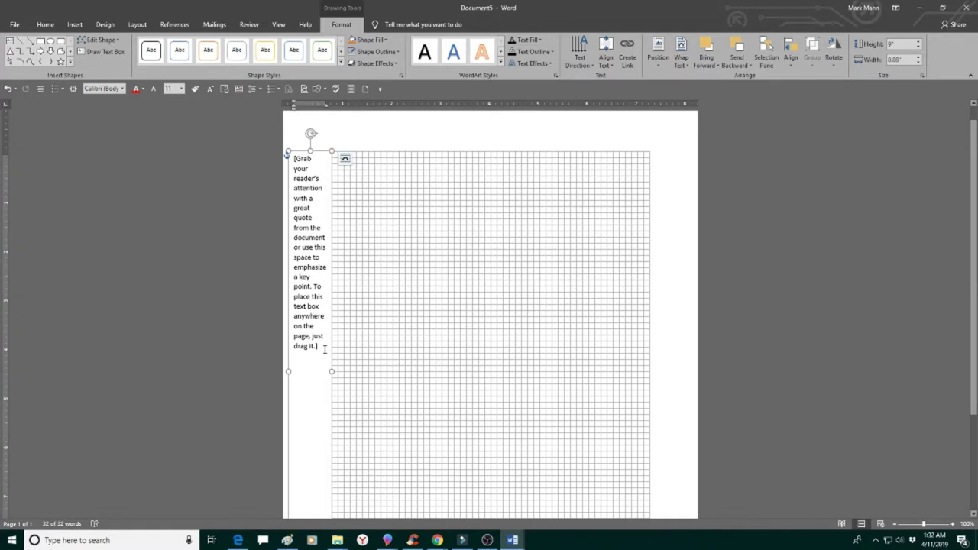
Delete the placeholder text from the text box and set its font to Times New Roman
double_click(291, 337)
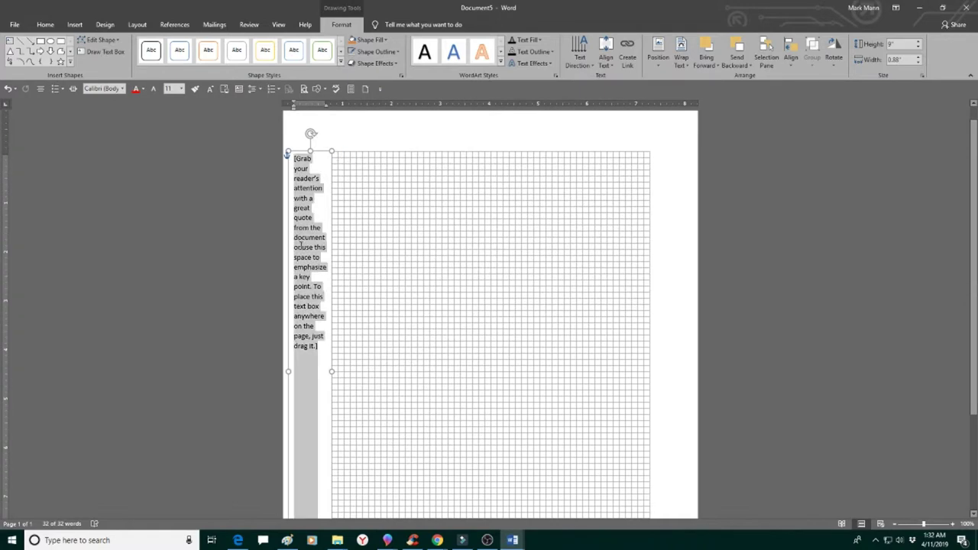
mouse_move(308, 251)
key(Delete)
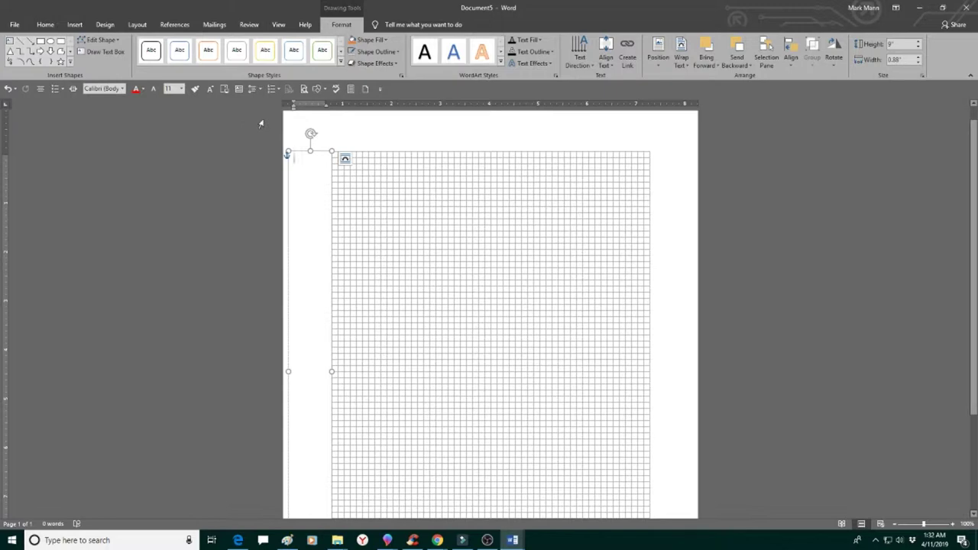
click(42, 29)
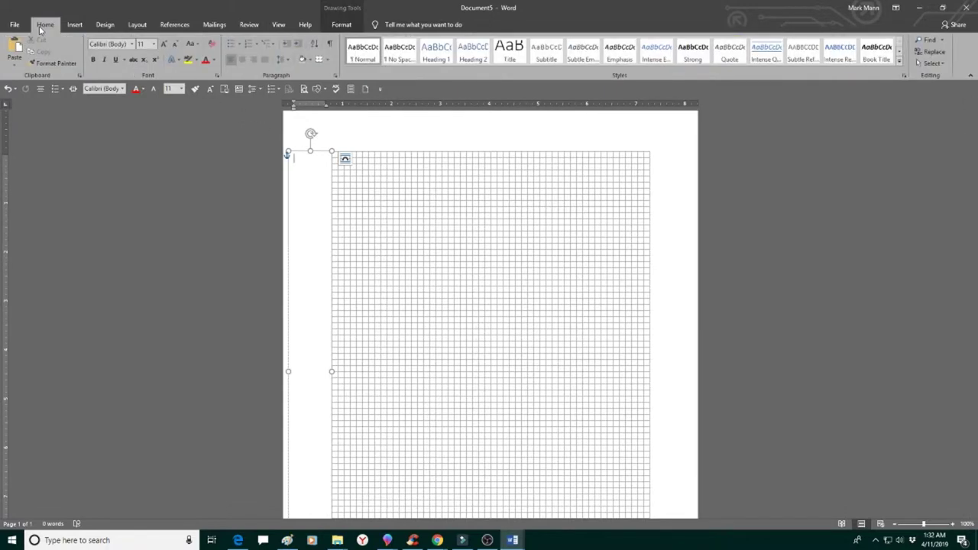
click(132, 44)
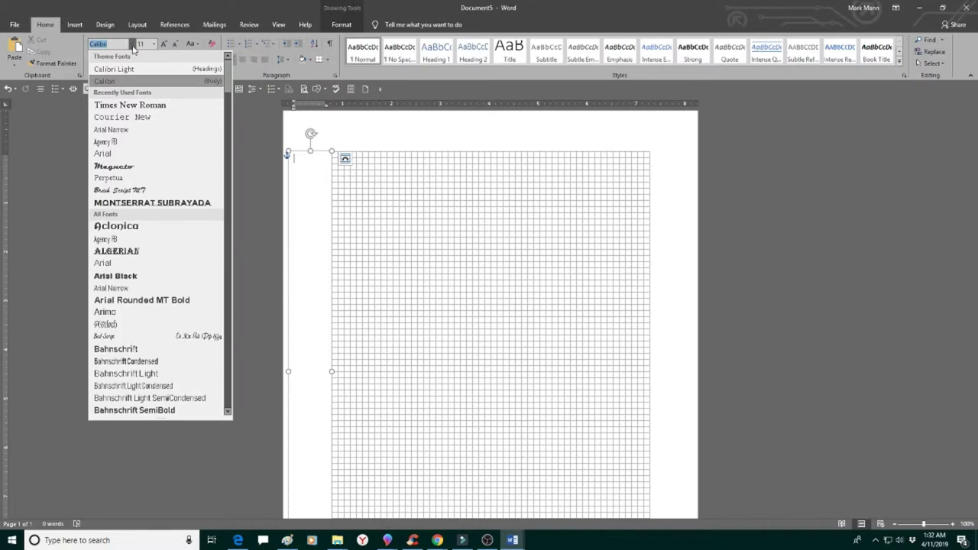
click(130, 105)
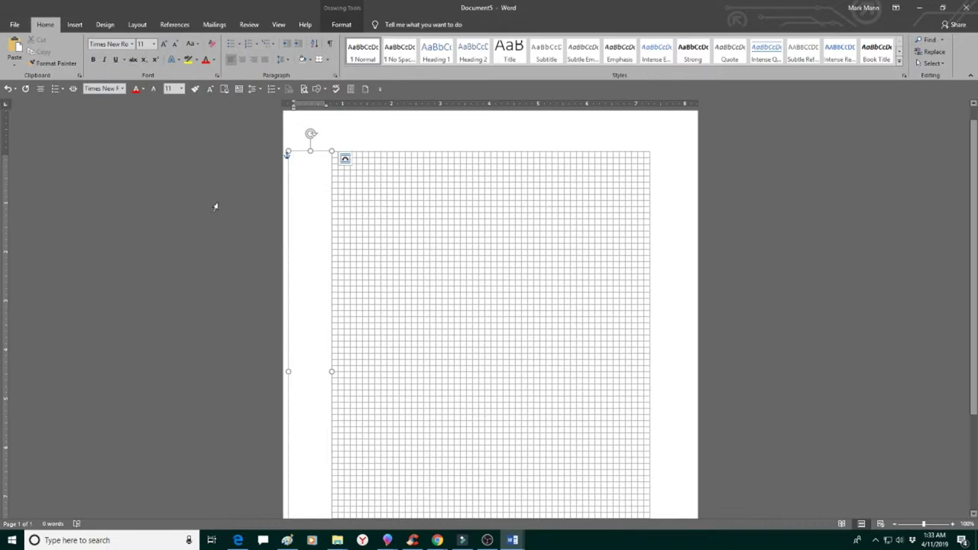
Enter the numbers 1 to 28 down the text box, one per line
text(1 2 3 4 5 6 7 8)
text(1)
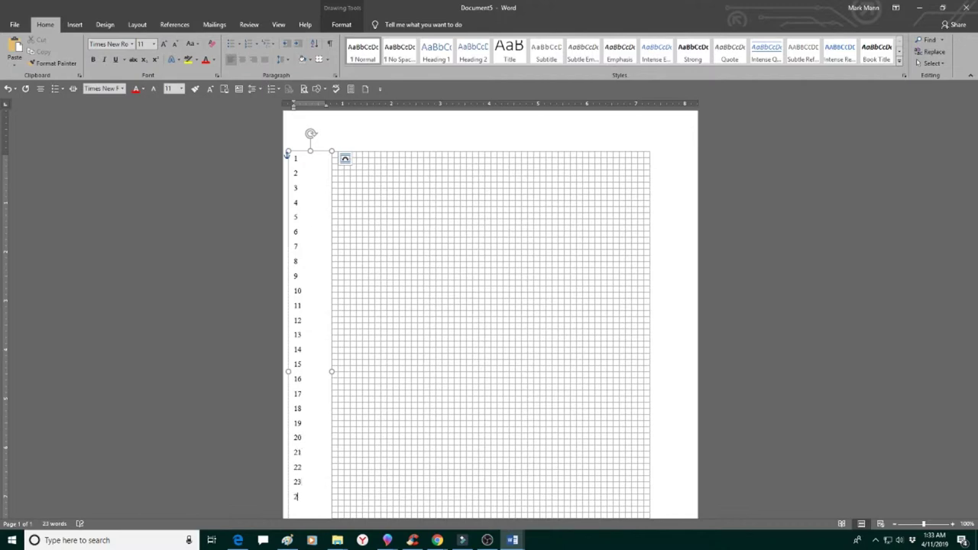
key(Return)
text(26)
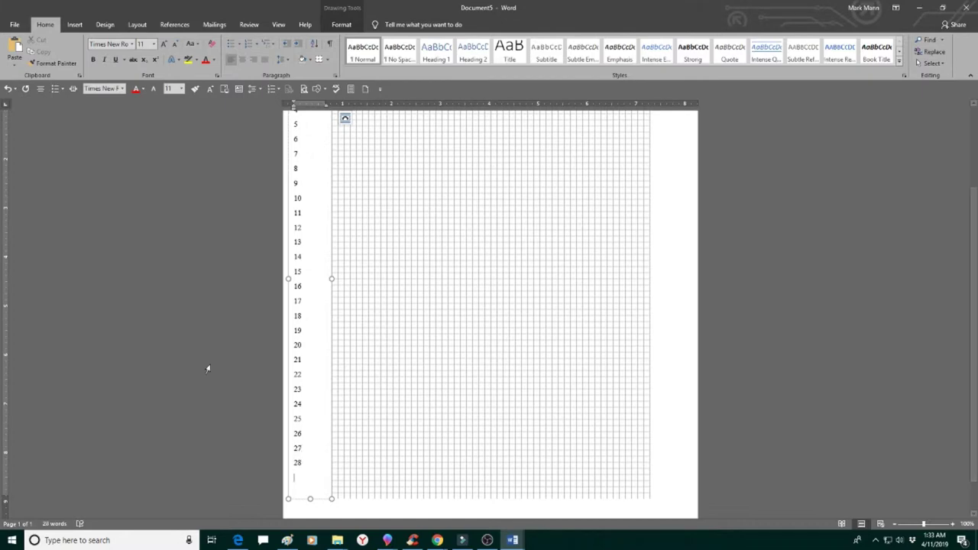
drag(974, 426, 966, 368)
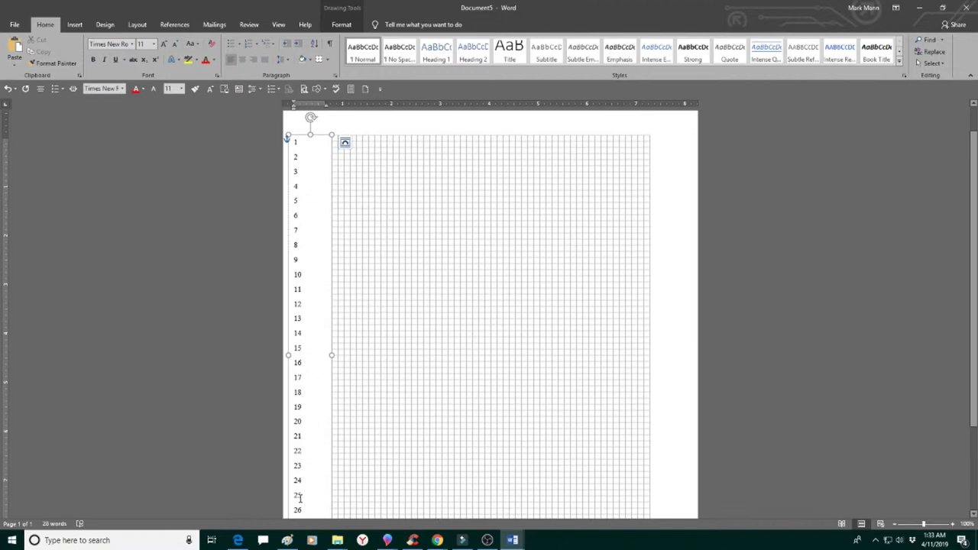
drag(972, 294, 975, 348)
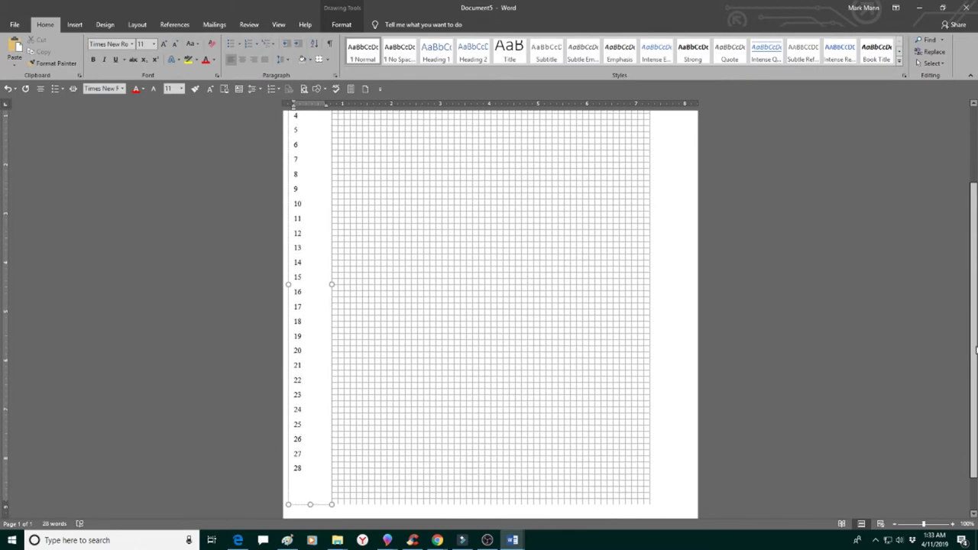
Narrow the text box from its outer side so the numbers sit close to the grid's left edge
scroll(963, 282, up, 3)
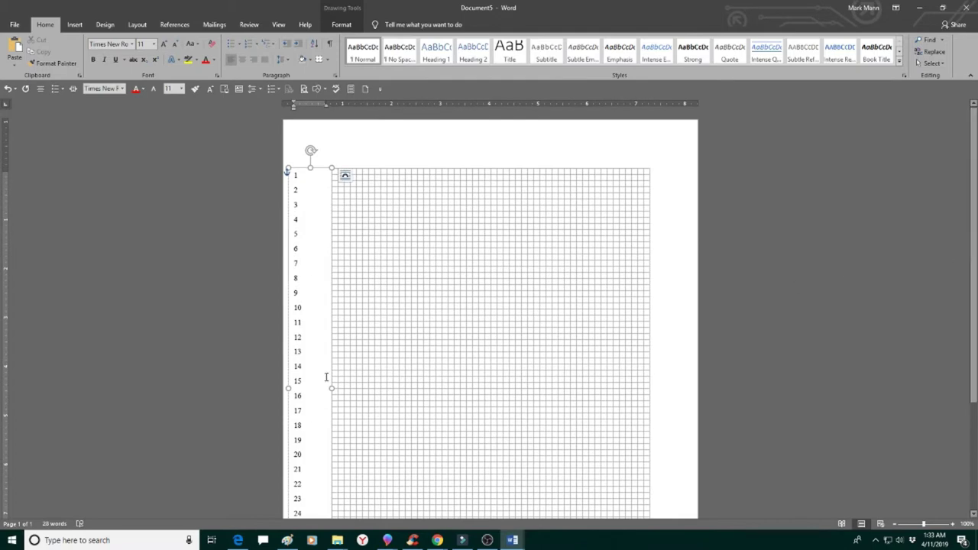
drag(288, 388, 311, 388)
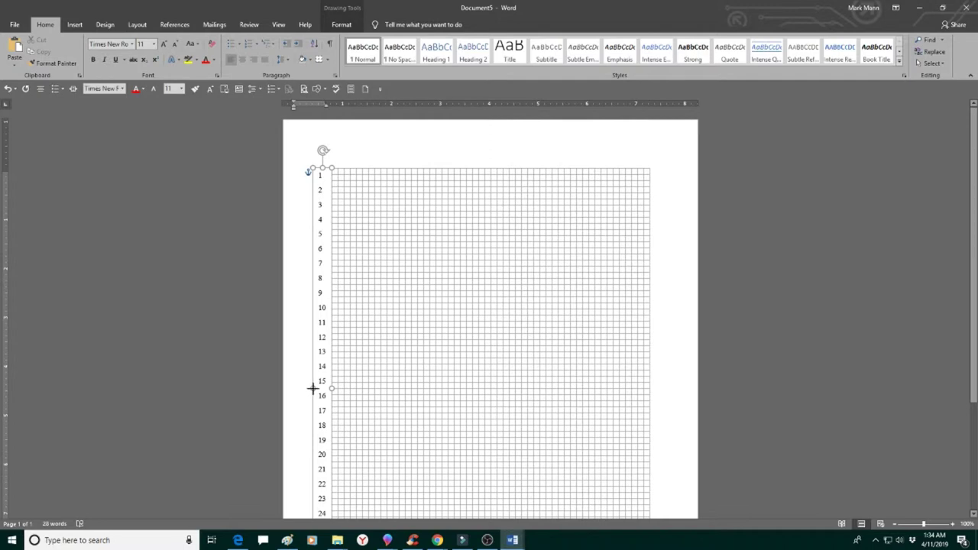
drag(313, 389, 316, 387)
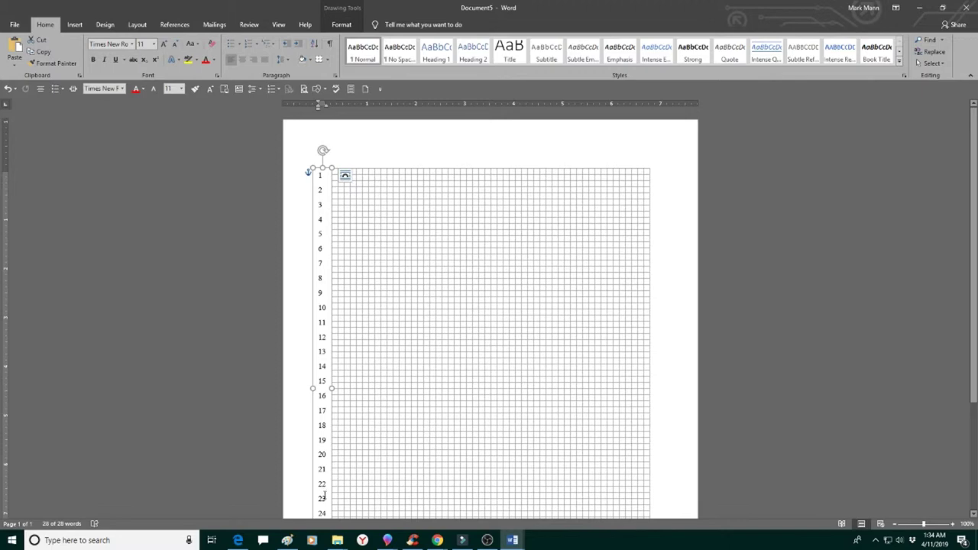
Draw a vertical line about 9 inches long between the numbers and the grid, starting at the page top, and give it the black line style
click(83, 26)
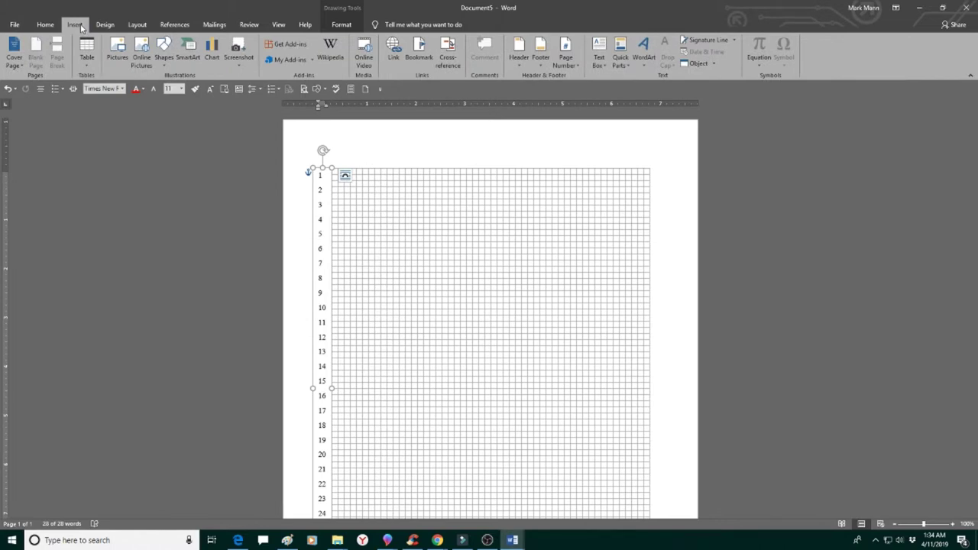
click(164, 60)
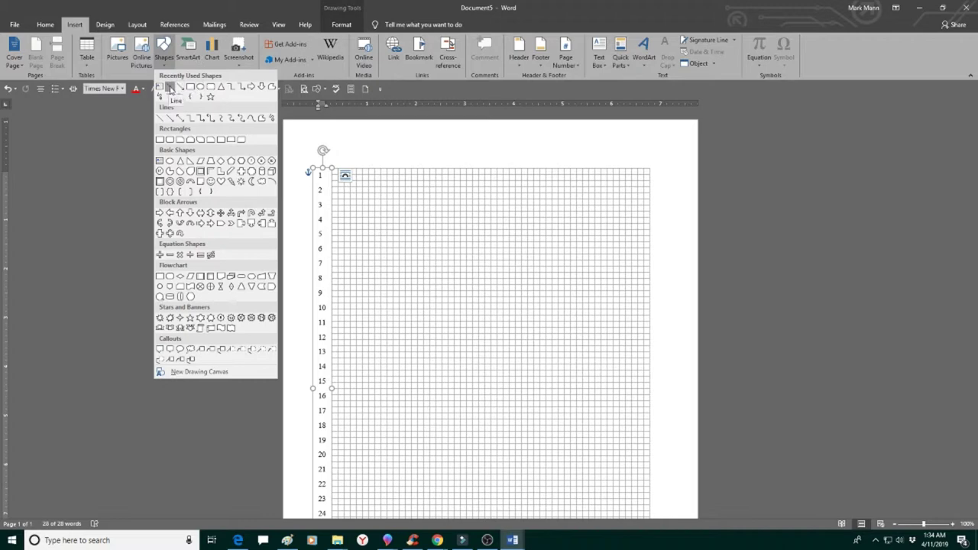
click(170, 87)
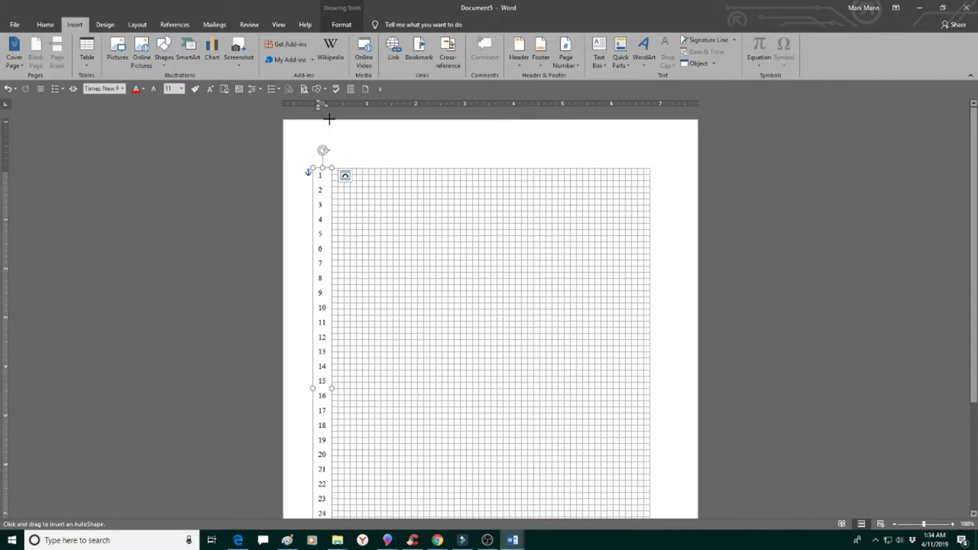
mouse_move(329, 118)
mouse_down()
mouse_move(338, 334)
mouse_move(328, 527)
mouse_up()
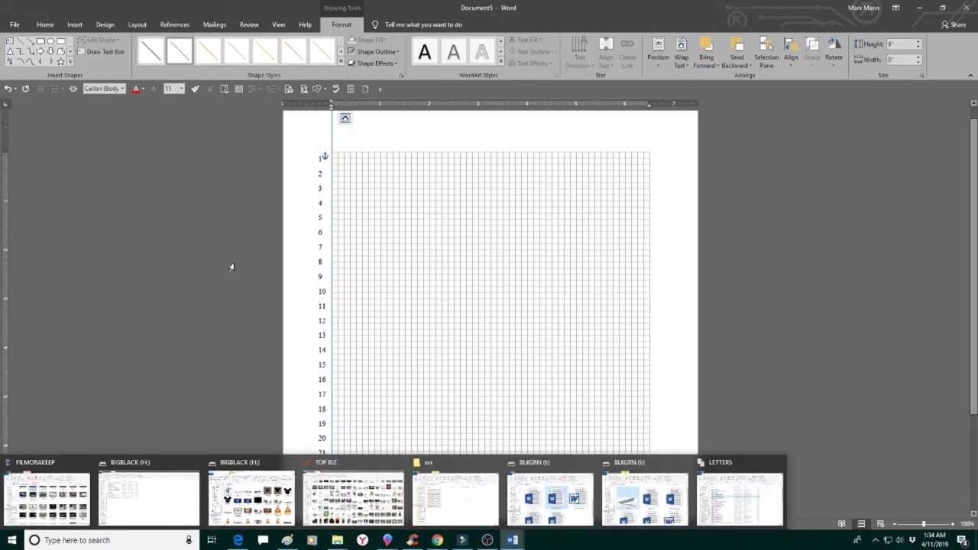
click(151, 52)
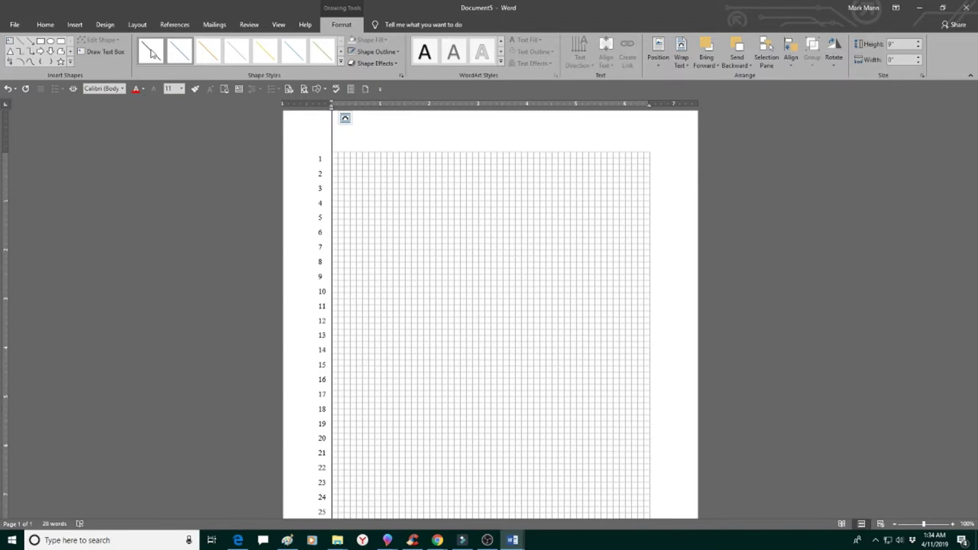
click(151, 52)
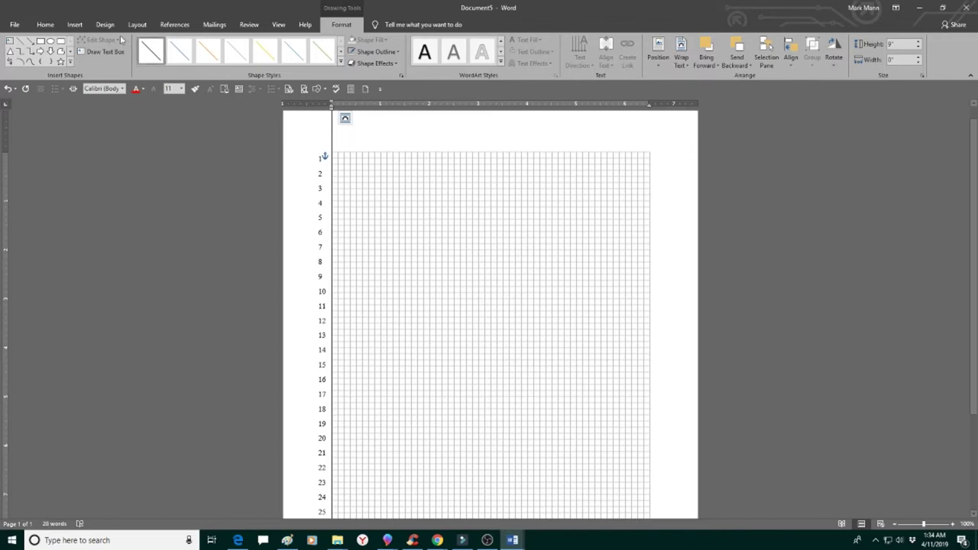
Draw a second vertical line about 8.88 inches long just left of the existing one, starting at the page top, in the black line style
click(77, 25)
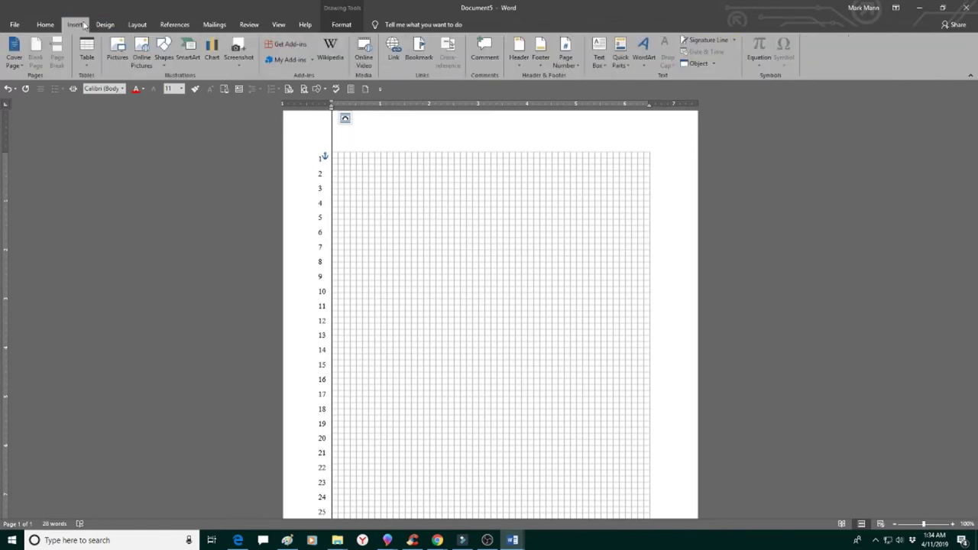
click(165, 66)
click(170, 96)
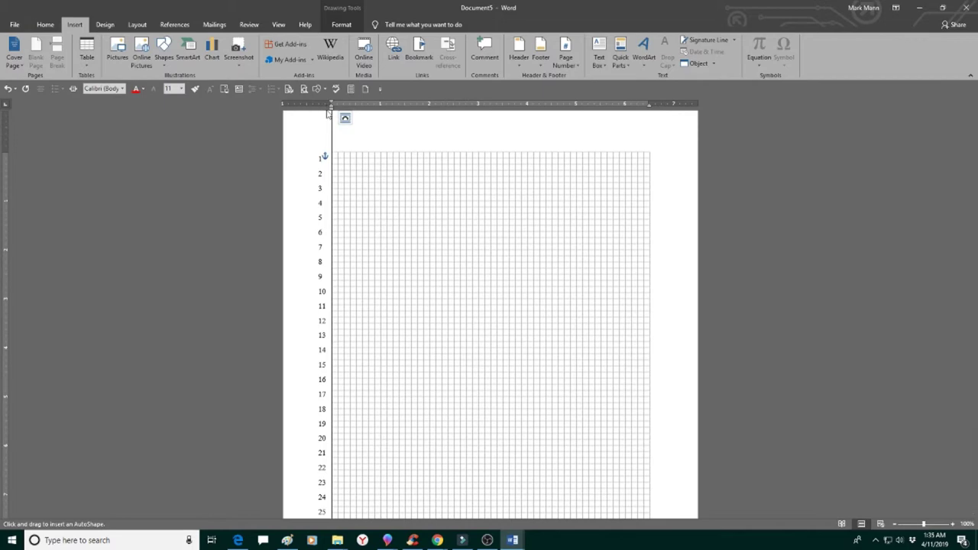
mouse_move(325, 110)
mouse_down()
mouse_move(336, 355)
mouse_move(326, 526)
mouse_up()
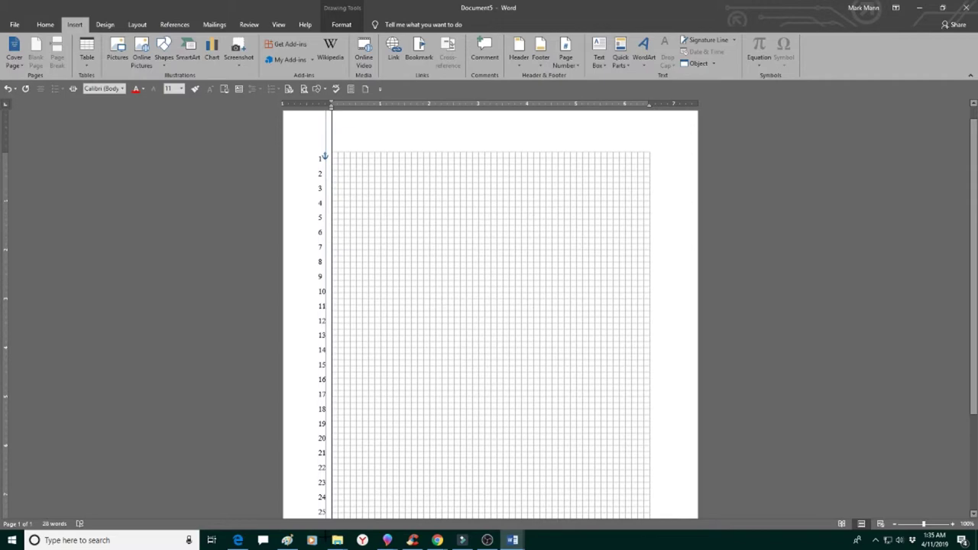
drag(325, 526, 326, 526)
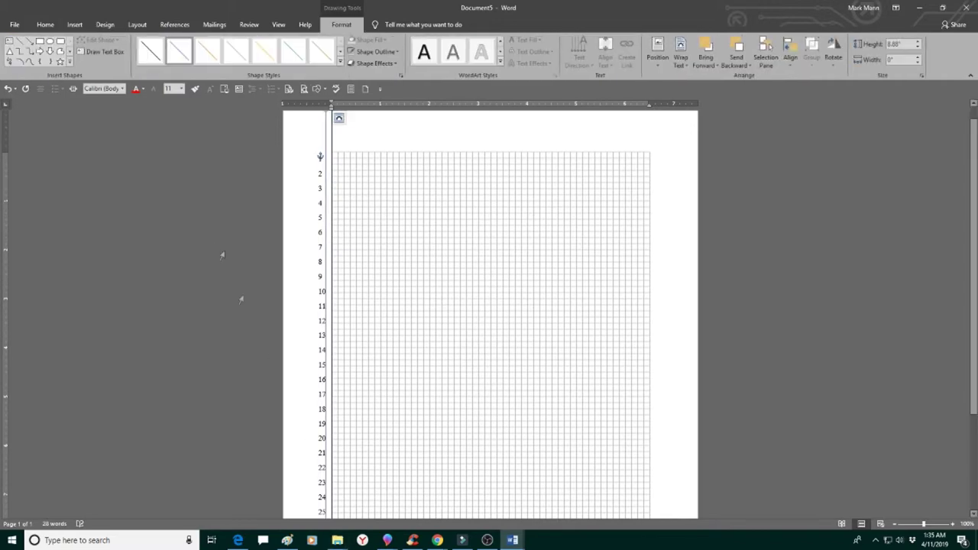
key(Escape)
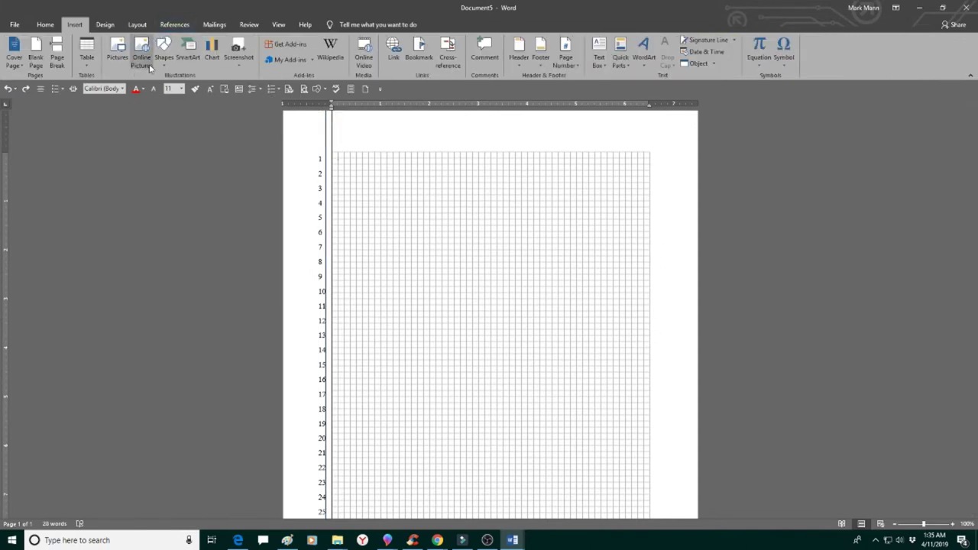
Draw a vertical line about 9 inches long along the grid's right edge from the page top and give it the black line style
click(167, 64)
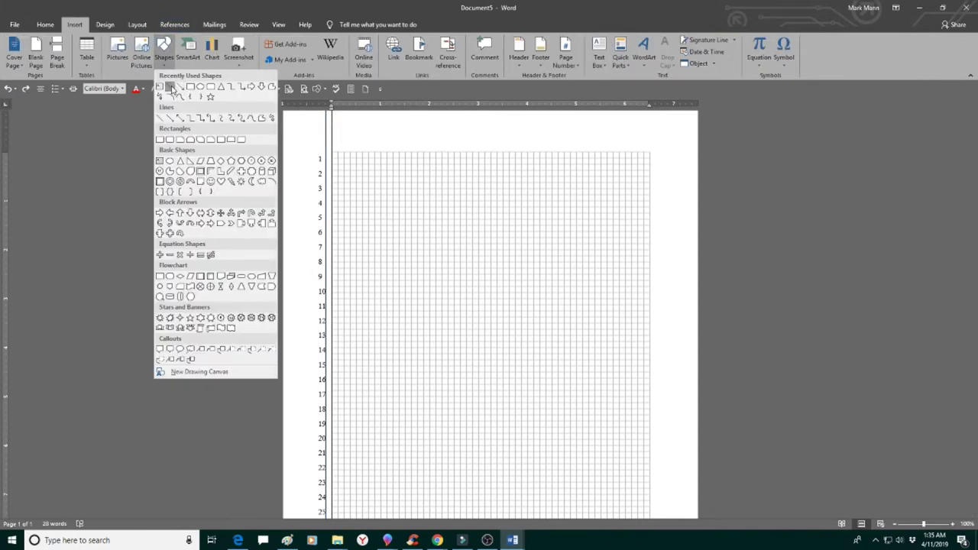
click(170, 90)
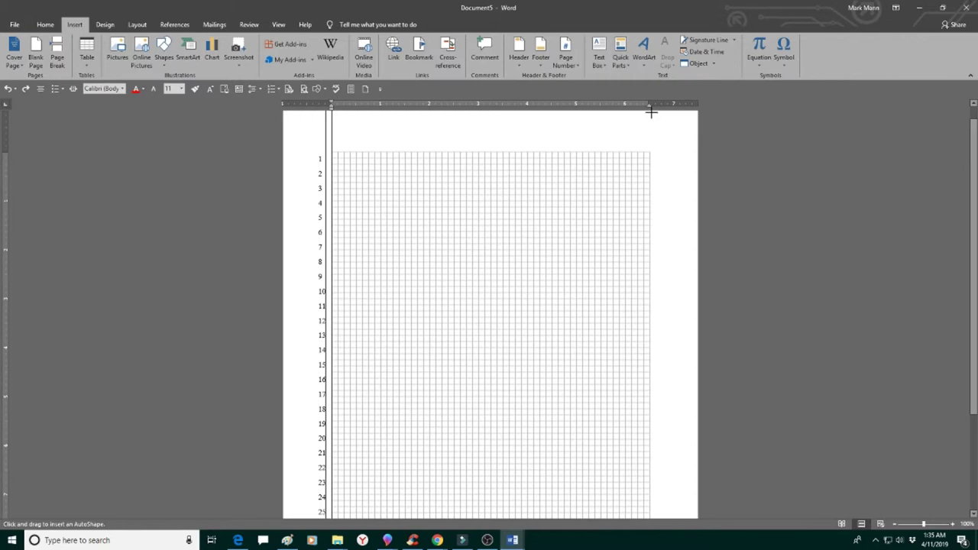
drag(650, 112, 649, 547)
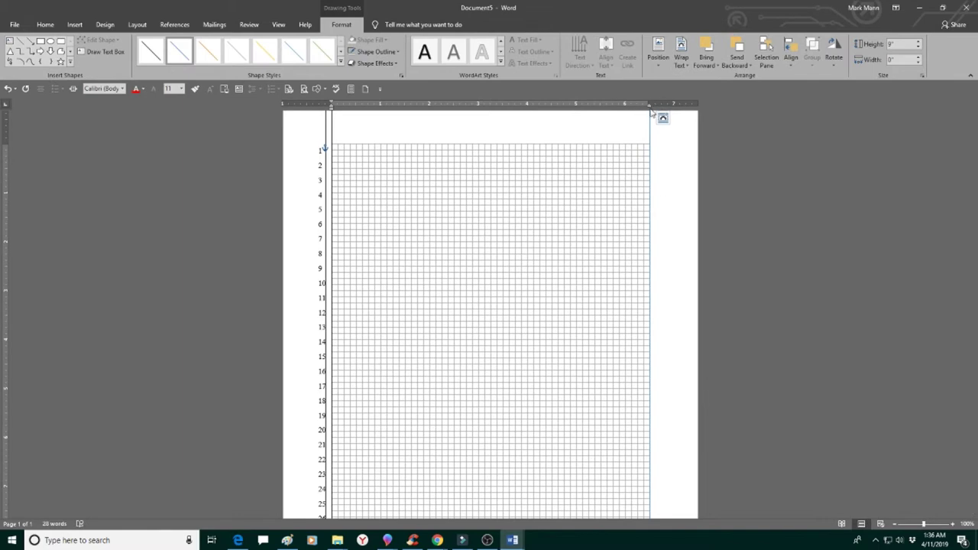
click(153, 58)
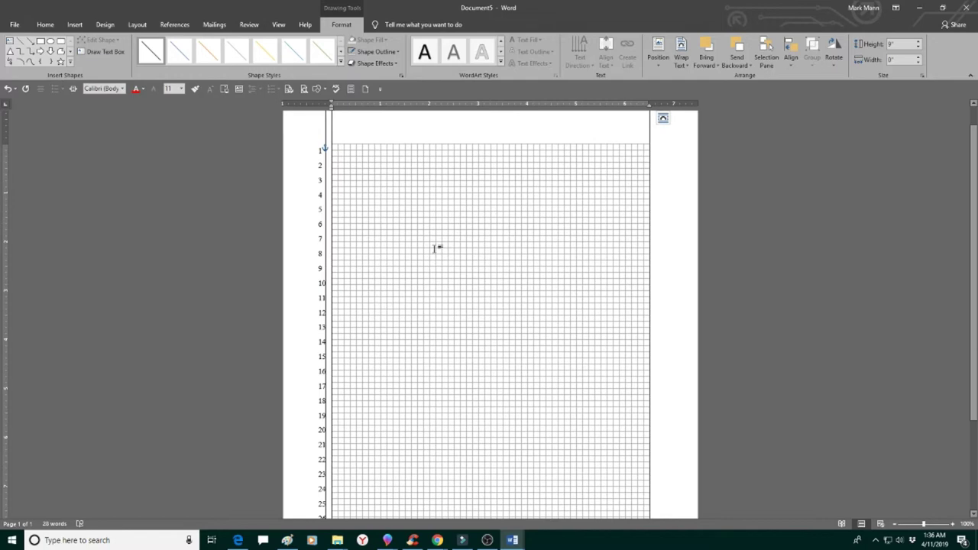
Hide the ruler and the gridlines on the page
click(278, 25)
click(168, 40)
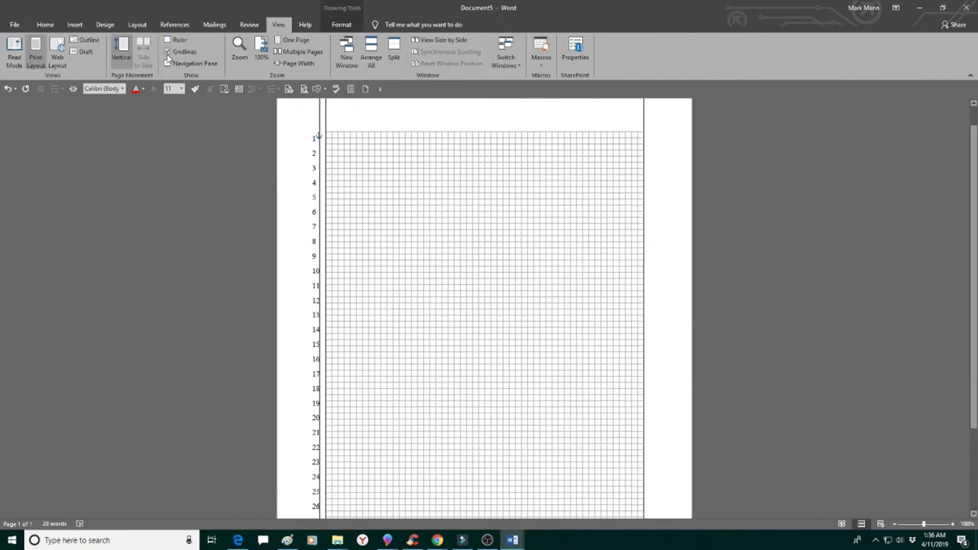
click(170, 52)
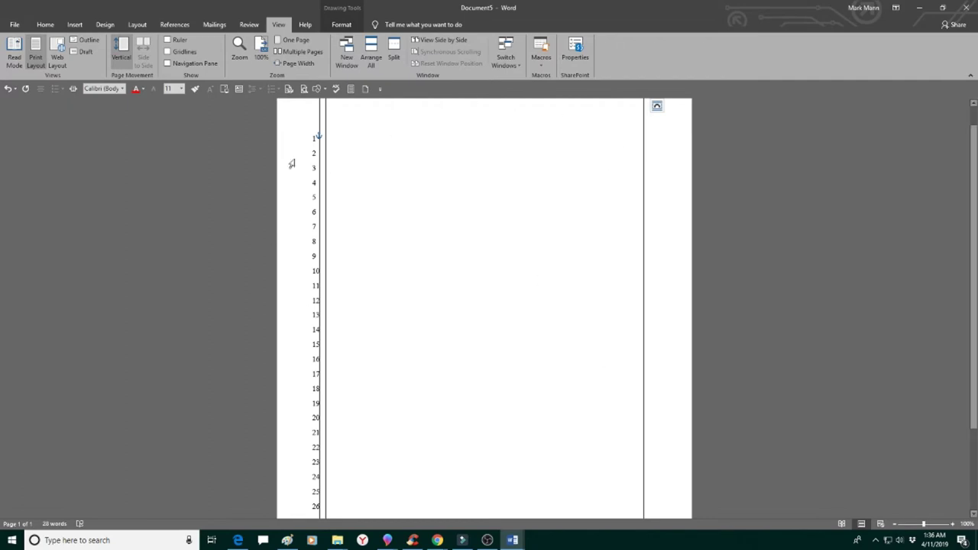
click(42, 25)
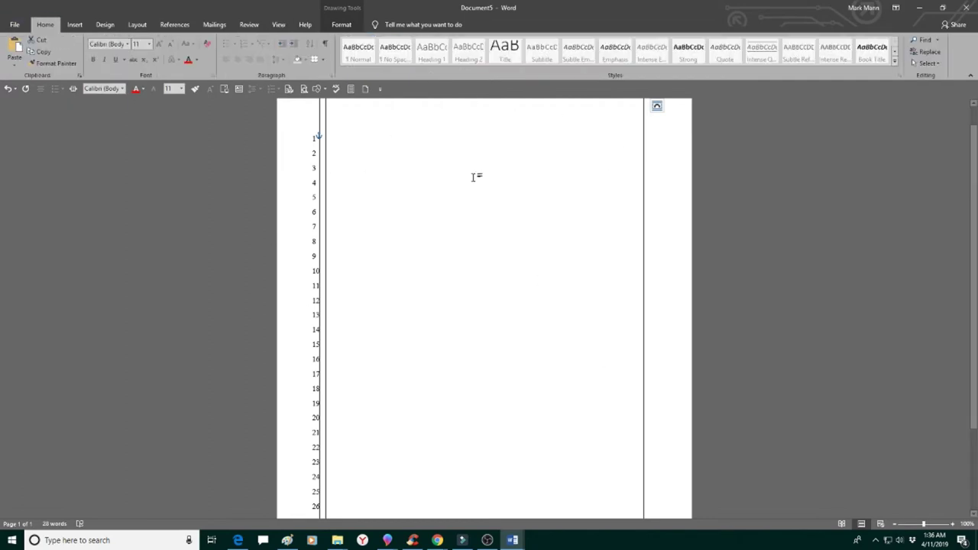